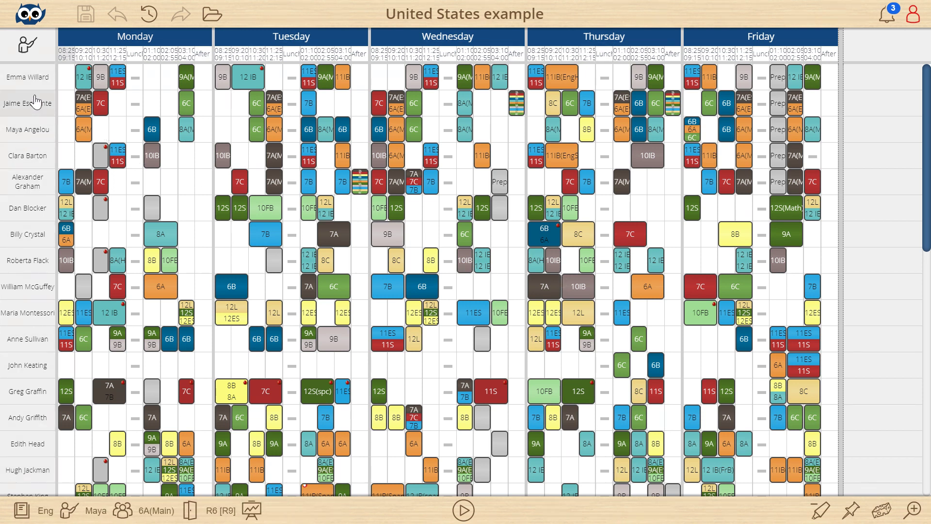
scroll(104, 137, down, 3)
scroll(105, 139, down, 3)
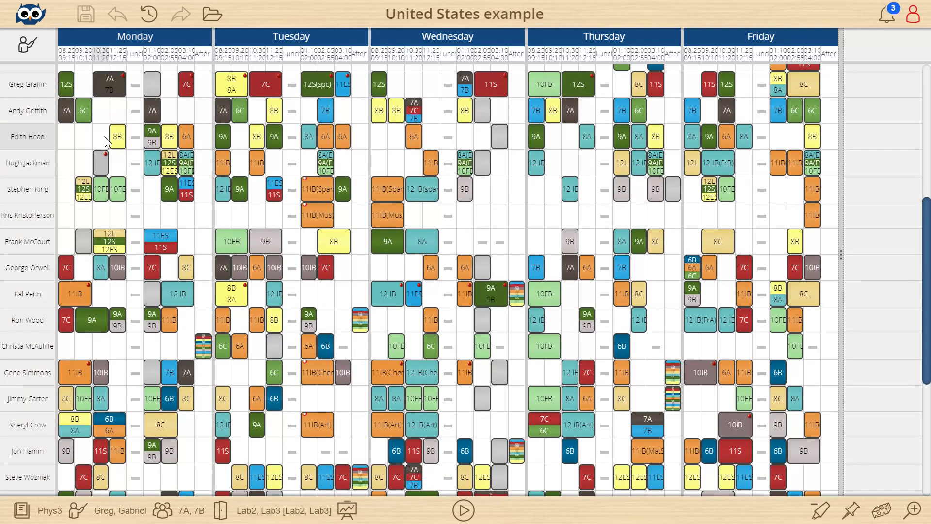
scroll(104, 136, up, 4)
scroll(104, 137, up, 2)
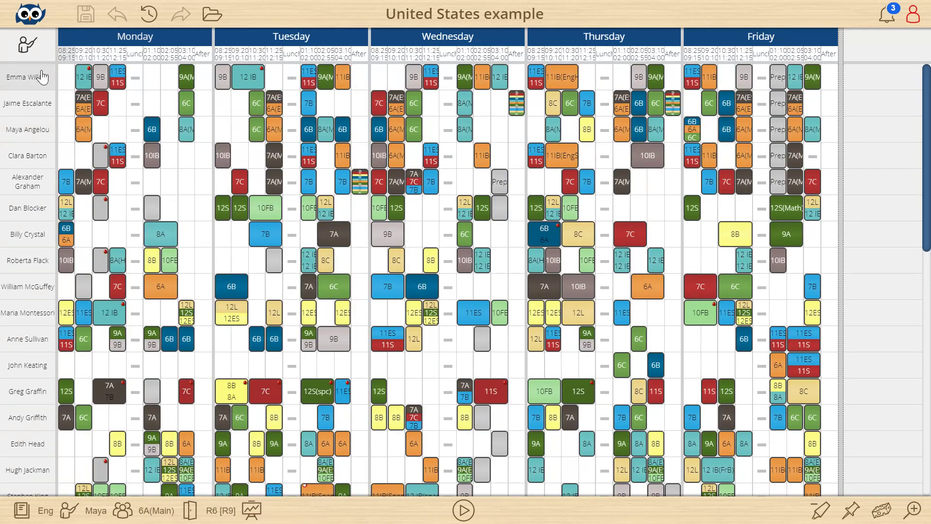
mouse_move(26, 45)
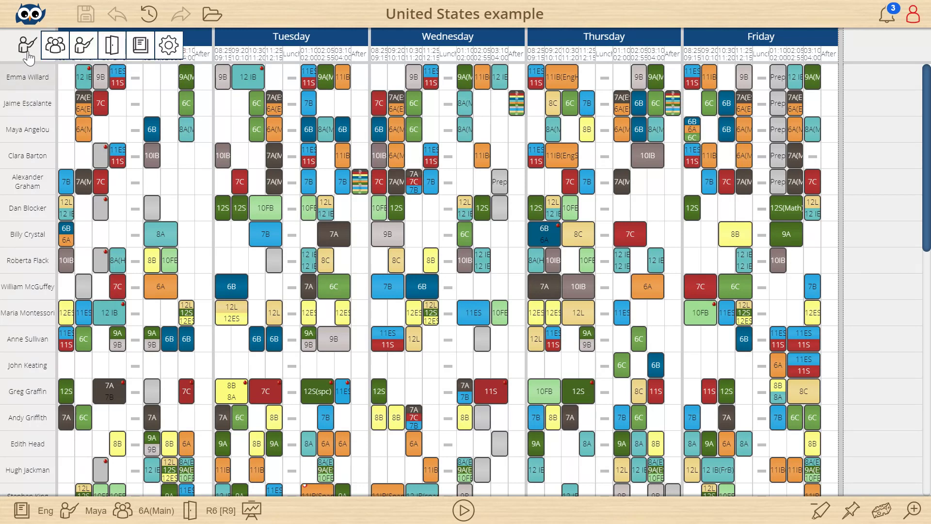
Step: Switch the timetable from the teachers view to the classes view
click(54, 44)
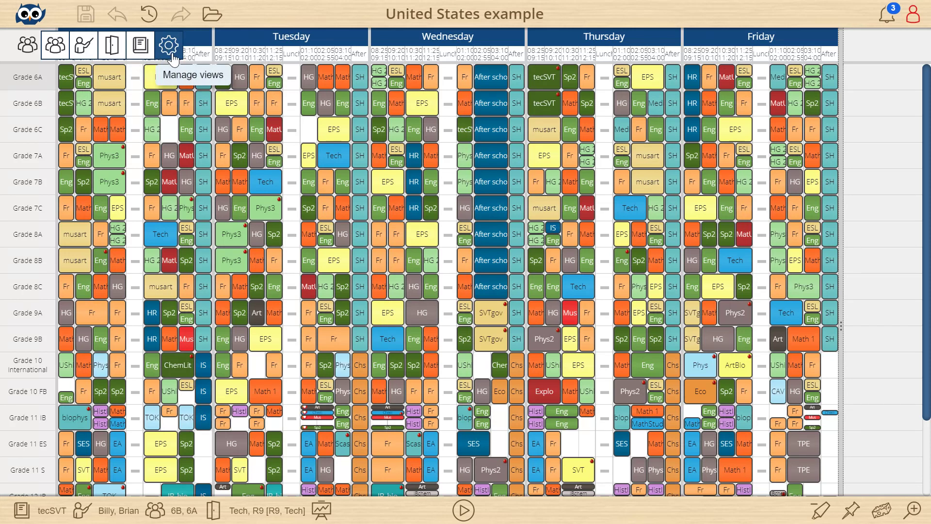
Step: Start a new view named '7th graders' with short name '7th'
click(169, 45)
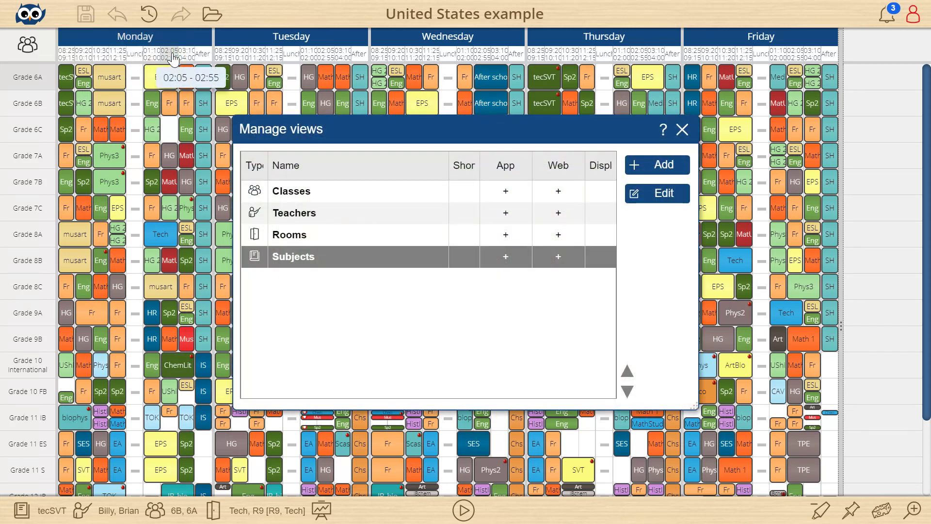
click(667, 165)
text(7th grader)
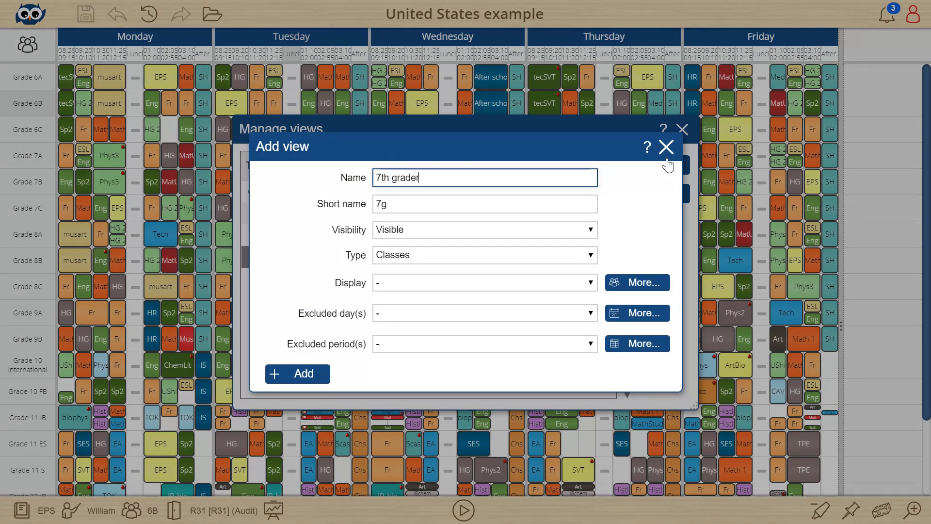
text(s)
key(Tab)
text(th)
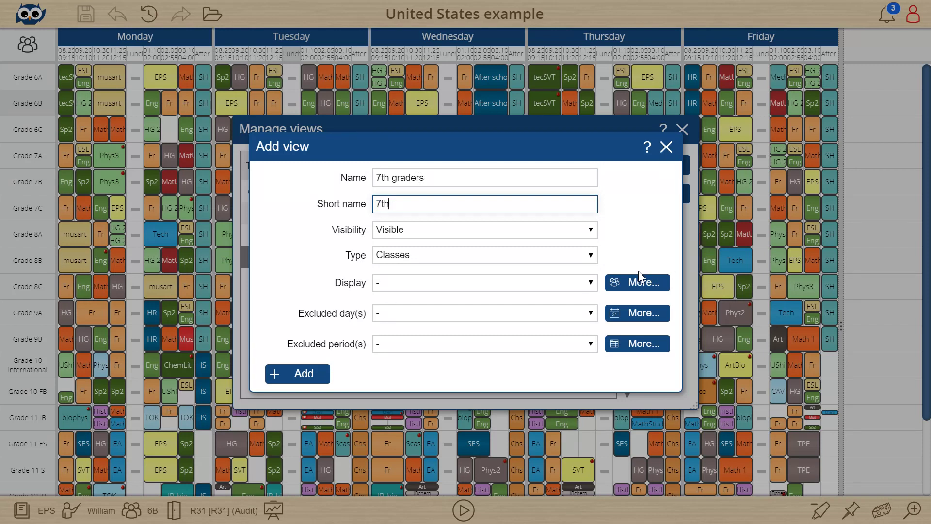
Step: Limit the view to Grades 7A, 7B and 7C and save it
click(638, 284)
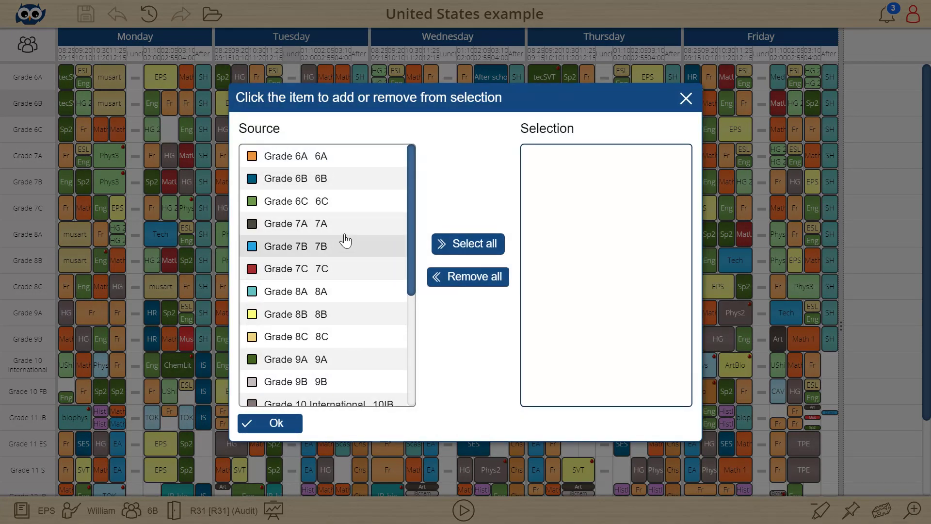
click(337, 229)
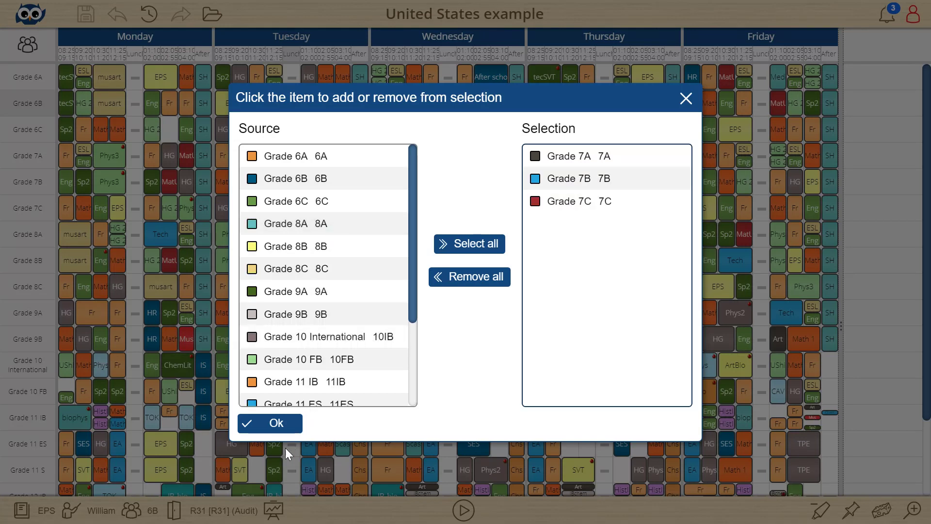
click(274, 430)
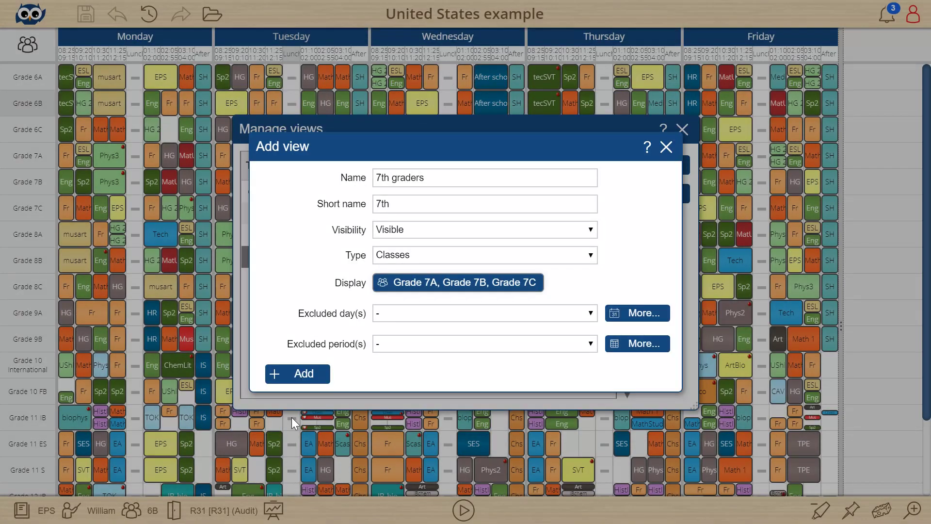
click(304, 374)
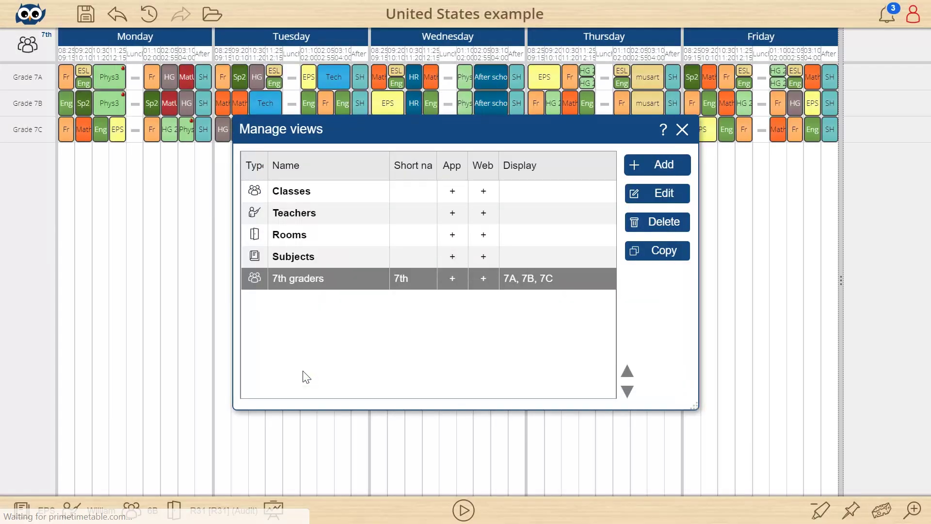
click(683, 131)
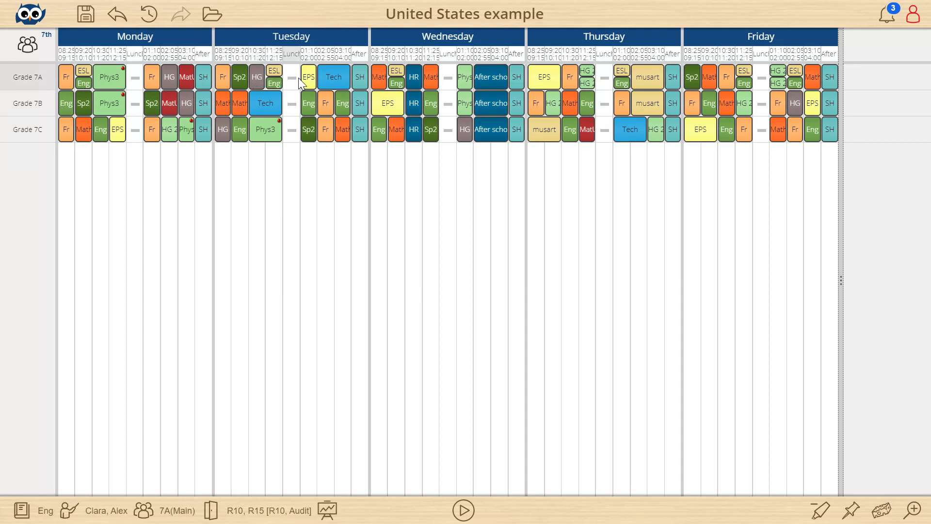
drag(309, 77, 299, 73)
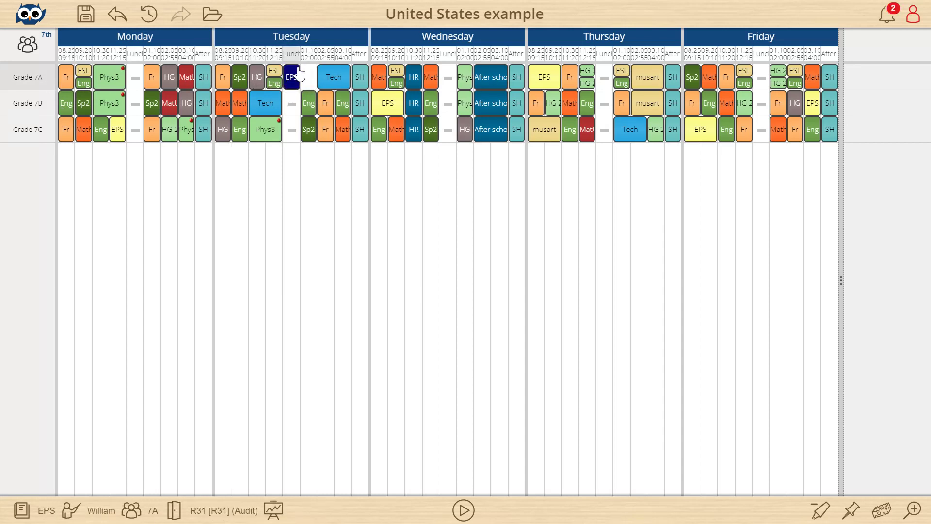
drag(298, 72, 311, 79)
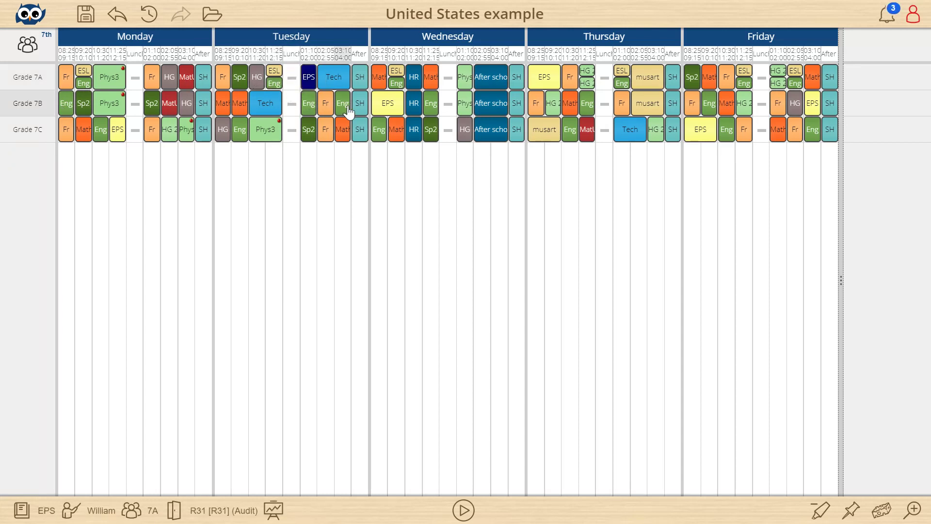
click(27, 28)
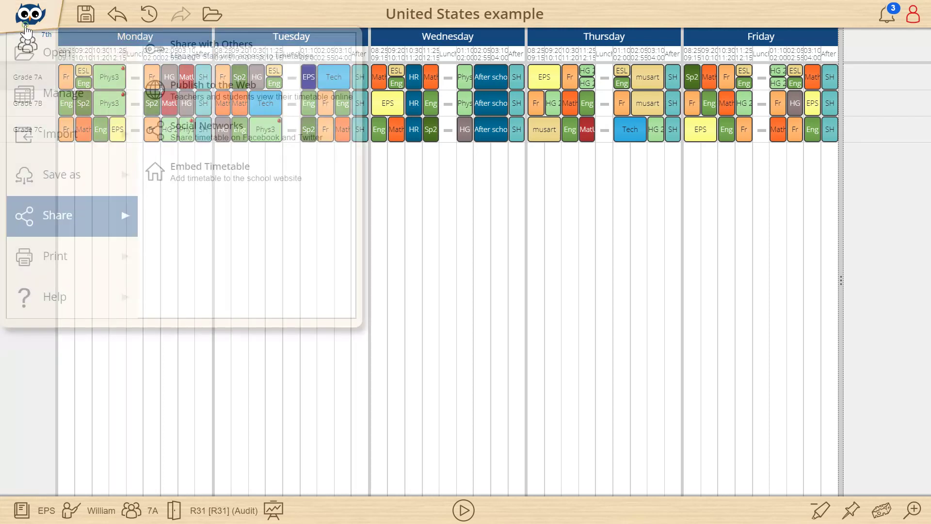
mouse_move(71, 256)
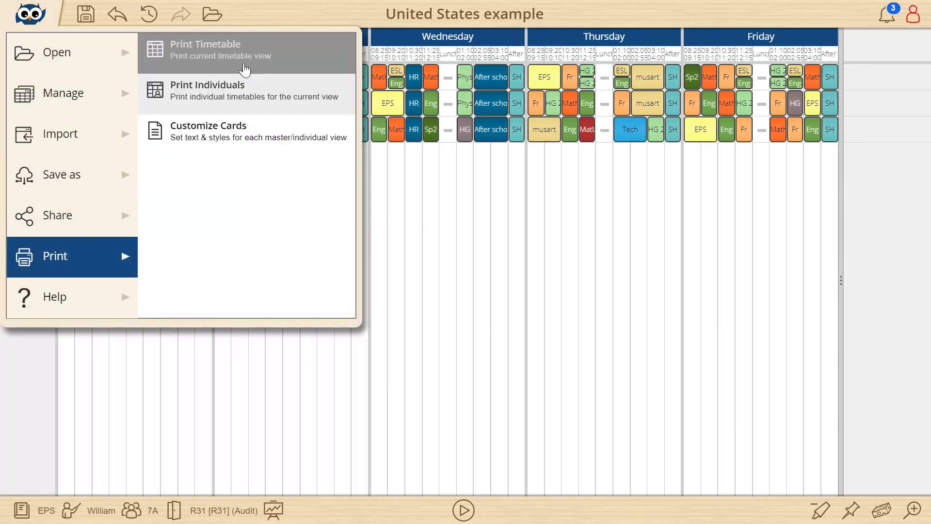
click(244, 69)
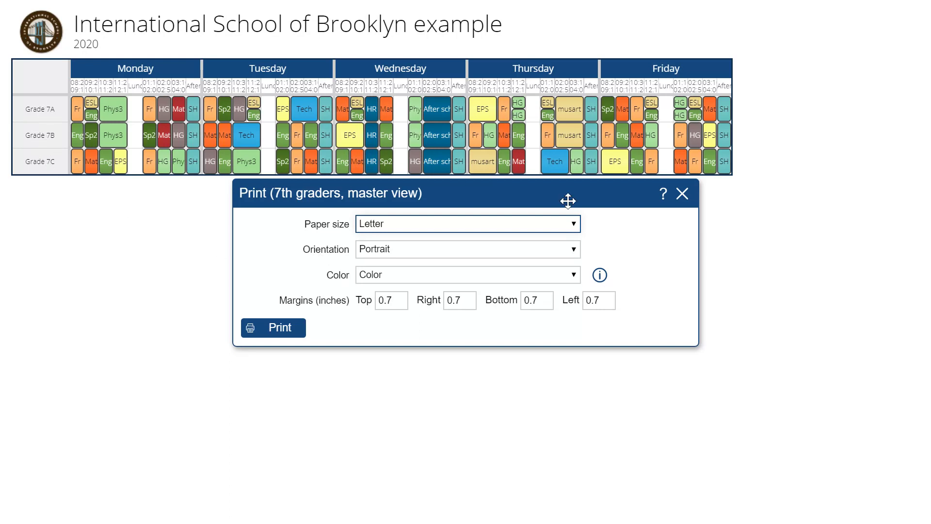
click(682, 194)
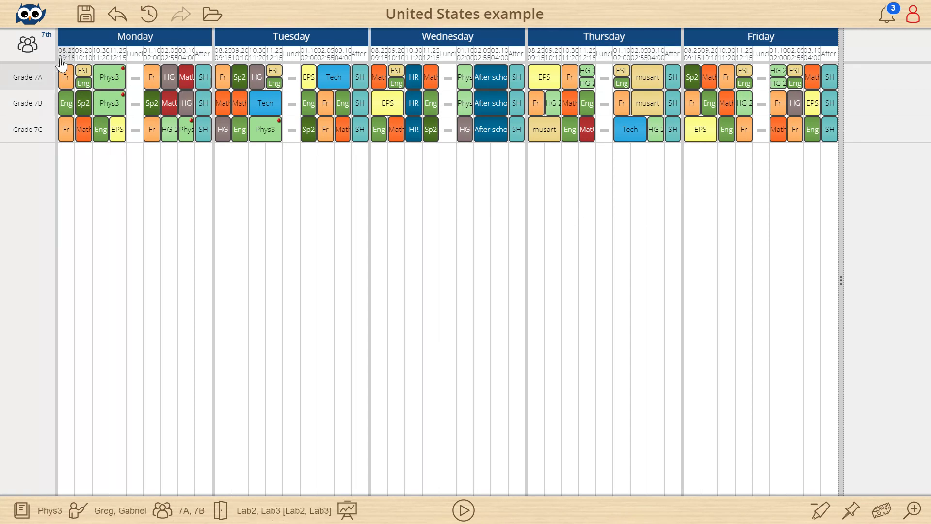
Step: Start a new Teachers-type view named 'English teachers' with short name 'Eng'
click(198, 45)
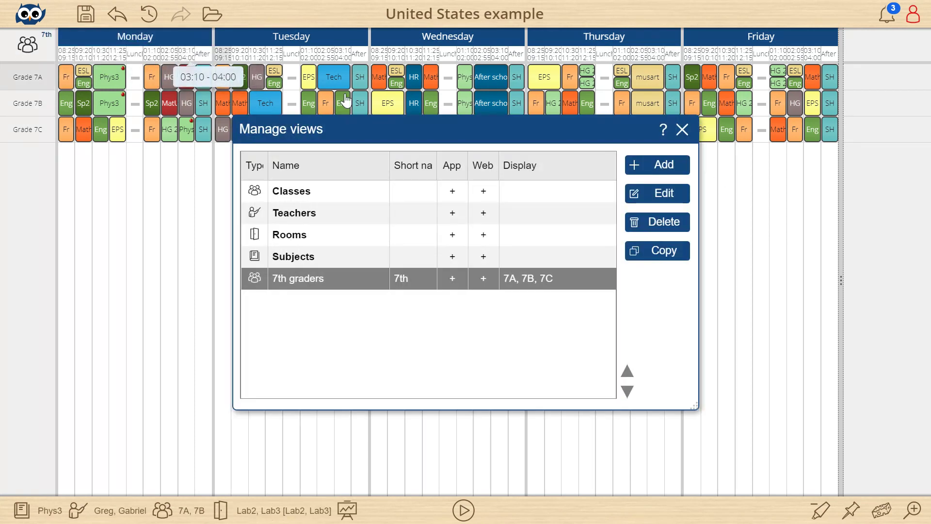
click(661, 167)
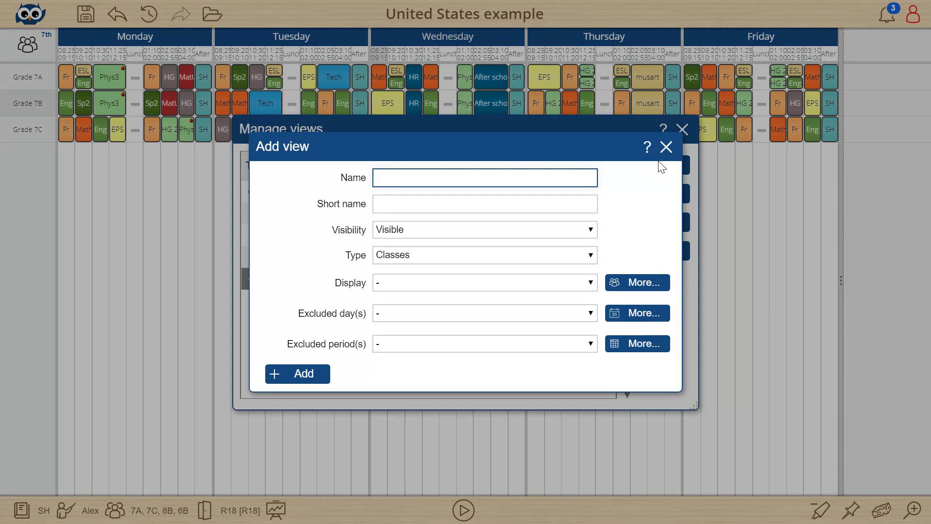
text(Englishtea)
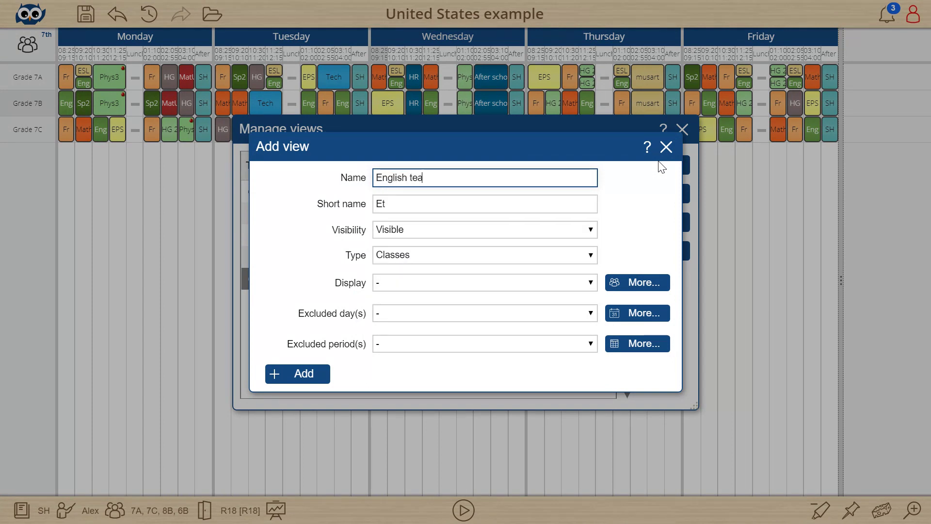
text(s)
key(Tab)
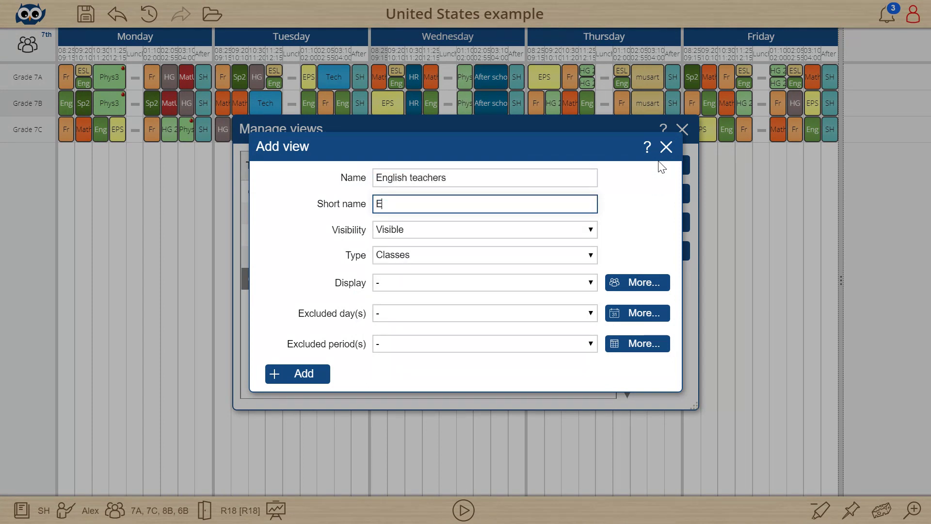
click(557, 258)
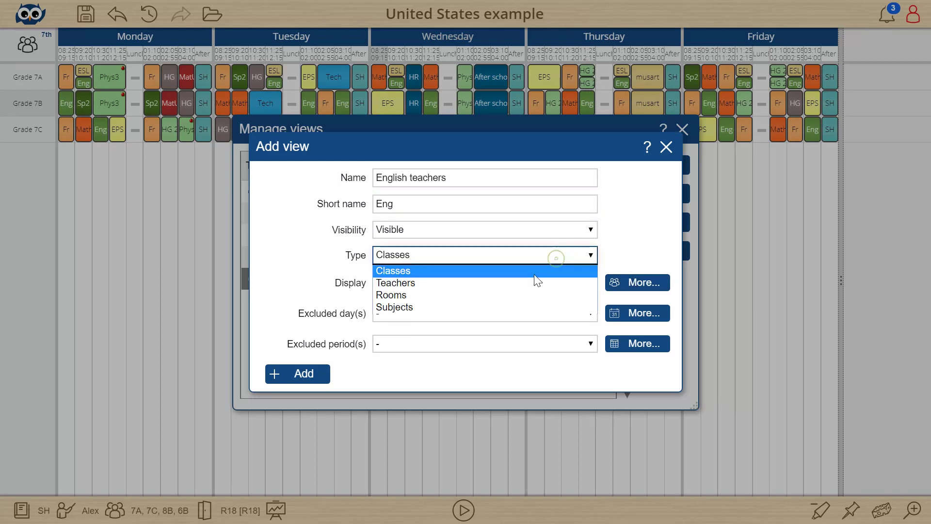
click(529, 282)
Step: Select Emma Willard, Jaime Escalante, Maya Angelou and Alexander Graham for the view
click(636, 284)
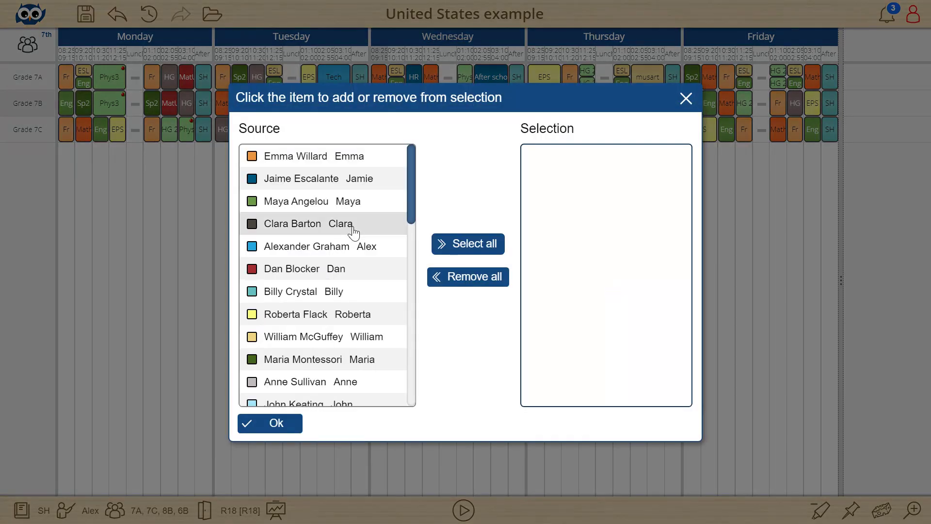
click(324, 156)
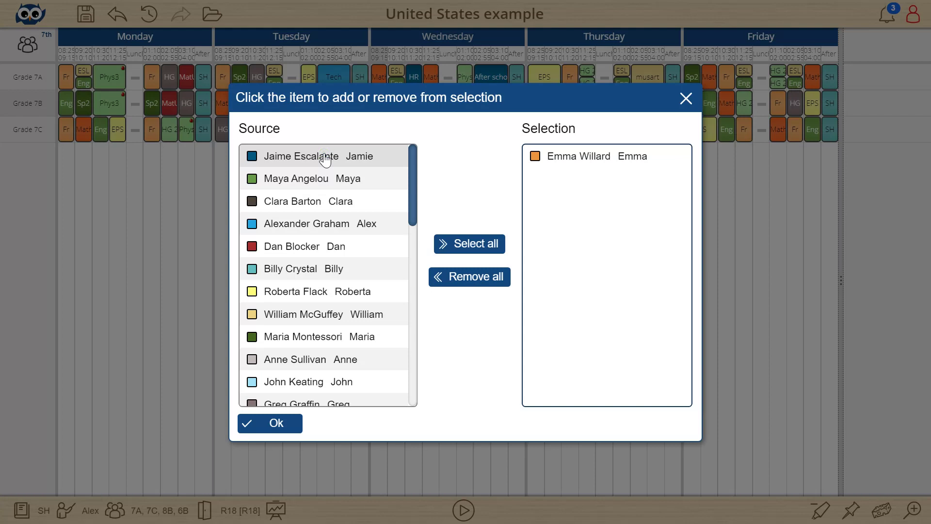
click(324, 156)
click(327, 180)
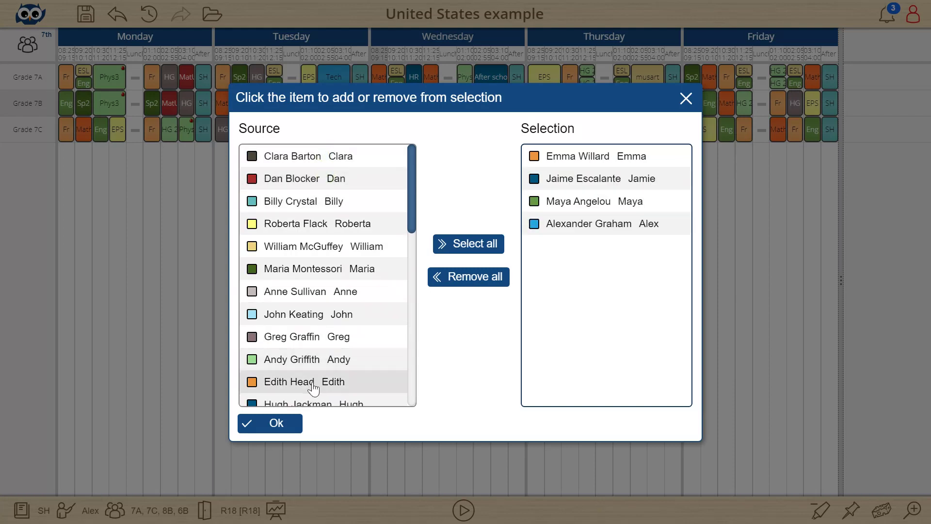
click(286, 423)
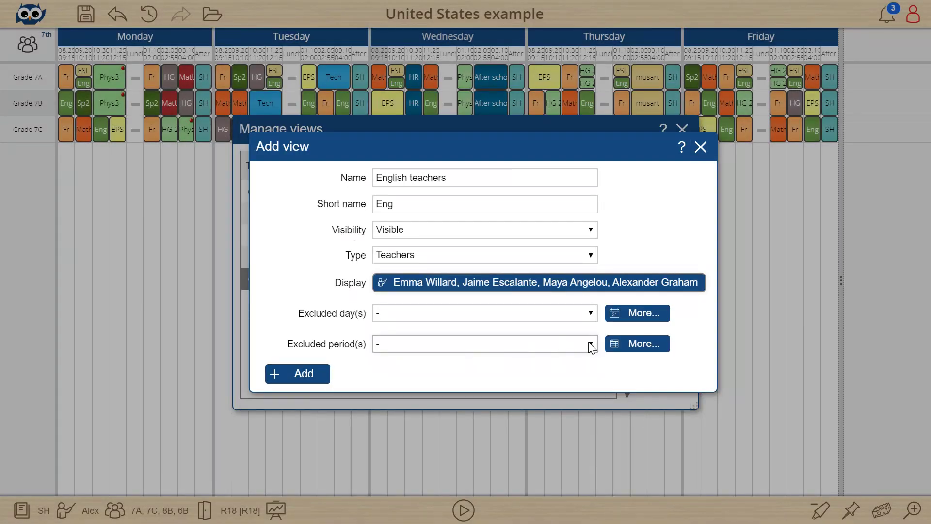
Step: Exclude the Lunch and After school periods, no days, and save the view
click(630, 343)
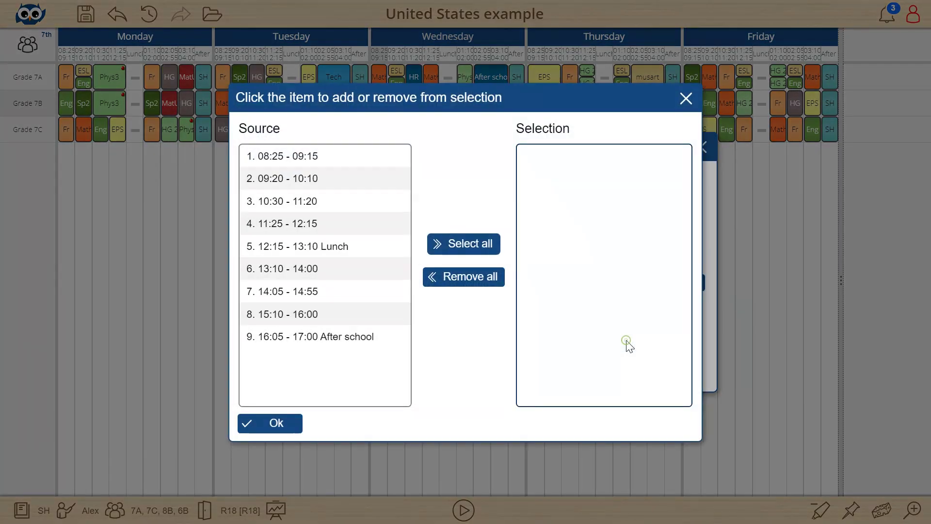
click(323, 247)
click(342, 314)
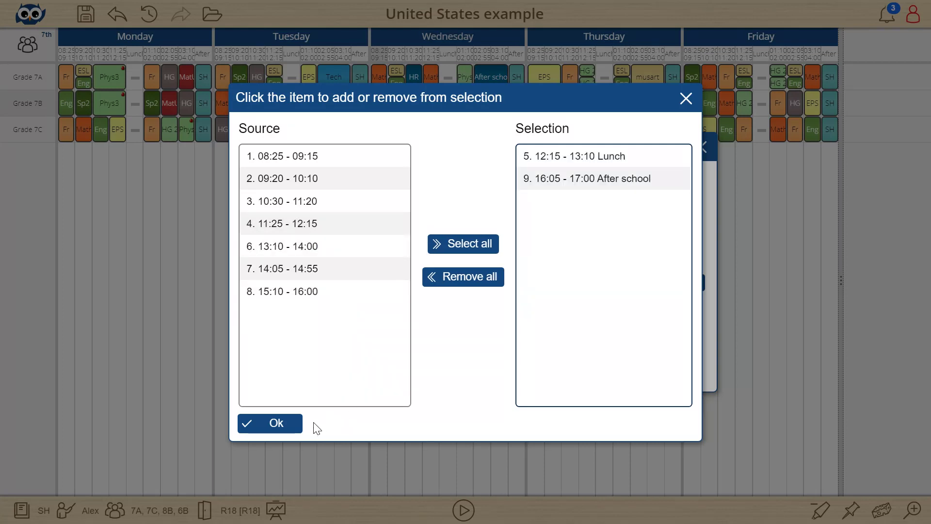
click(284, 423)
click(500, 315)
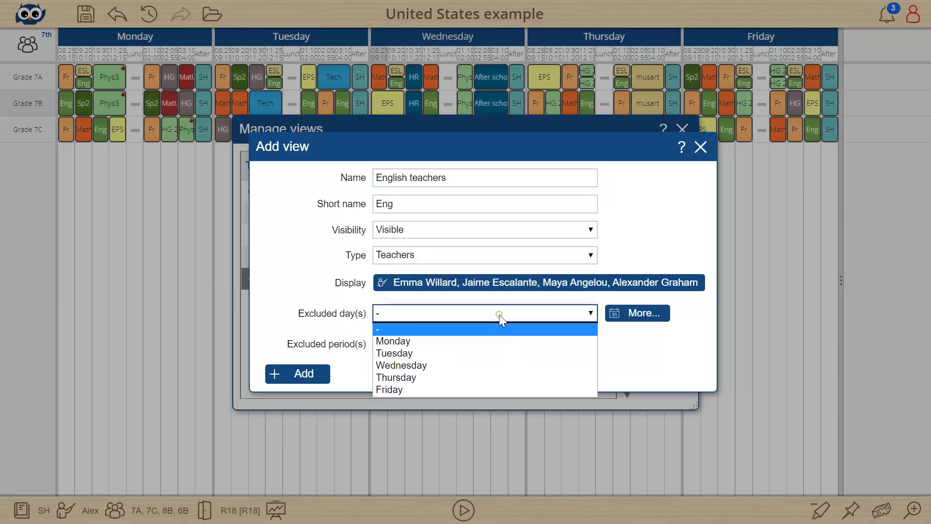
click(499, 314)
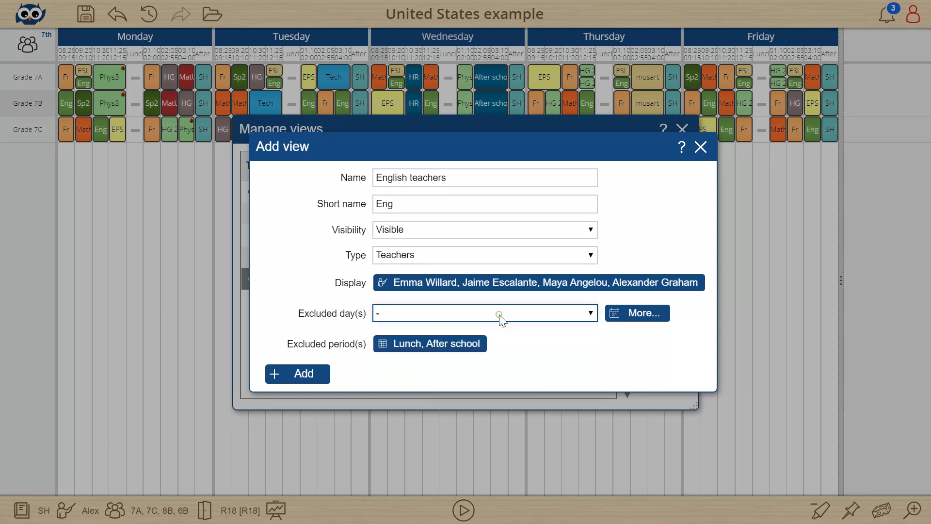
click(326, 376)
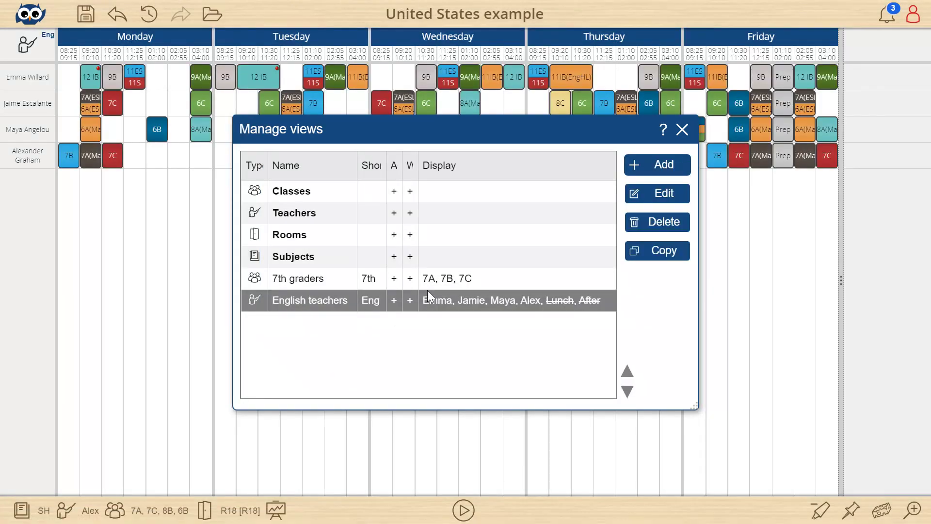
click(682, 130)
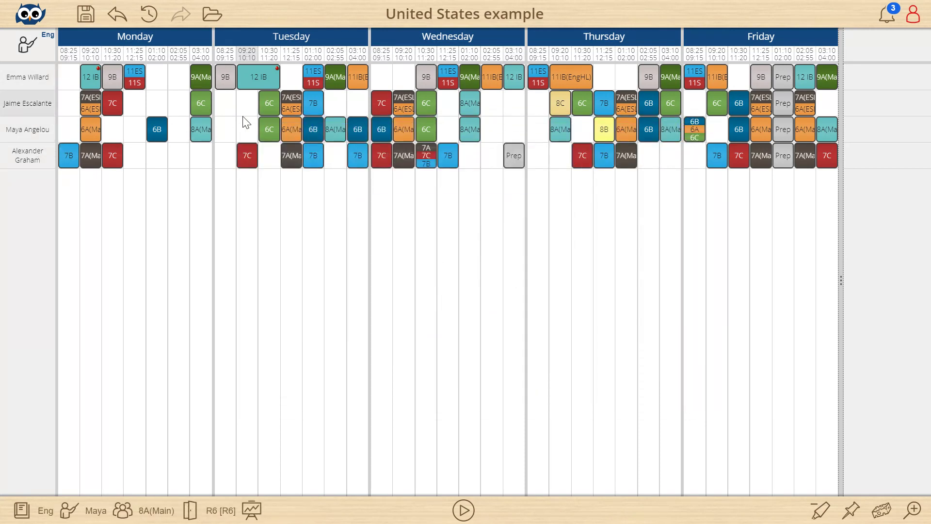
Step: Highlight each teacher-gap warning in turn, ending on the third teacher's Tuesday gaps
click(884, 24)
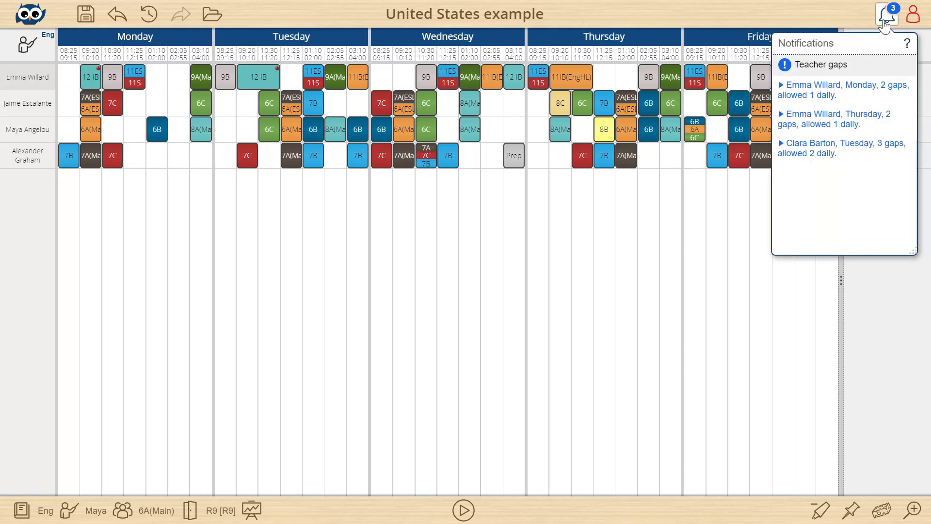
click(853, 89)
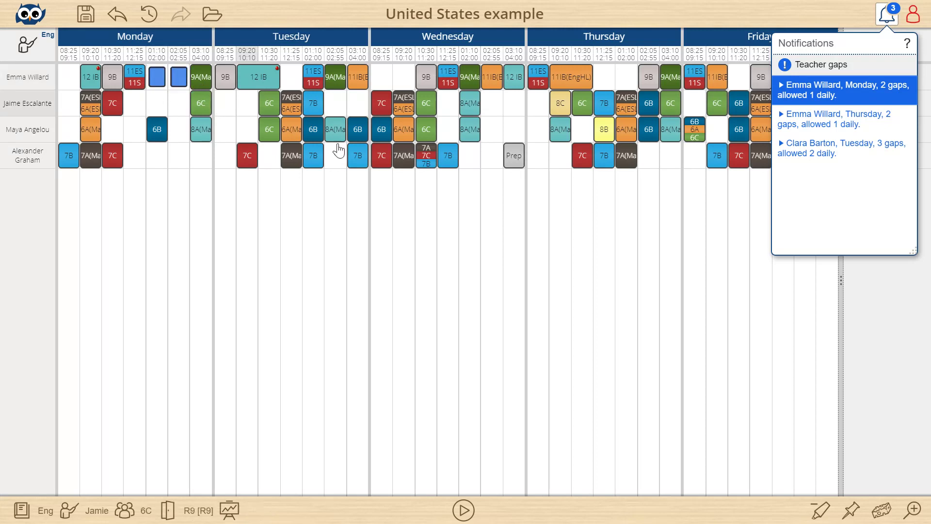
click(804, 125)
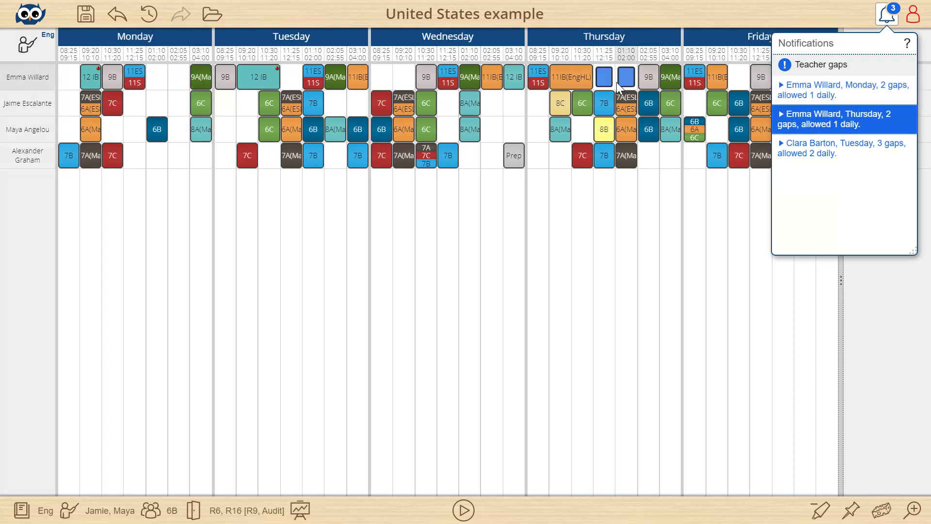
click(834, 156)
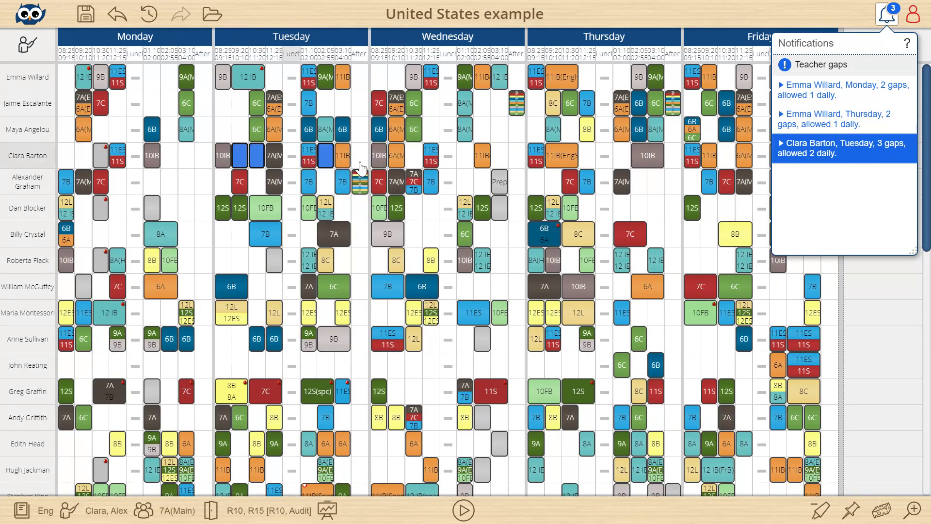
Step: Close the warnings and switch to the English teachers view
click(887, 16)
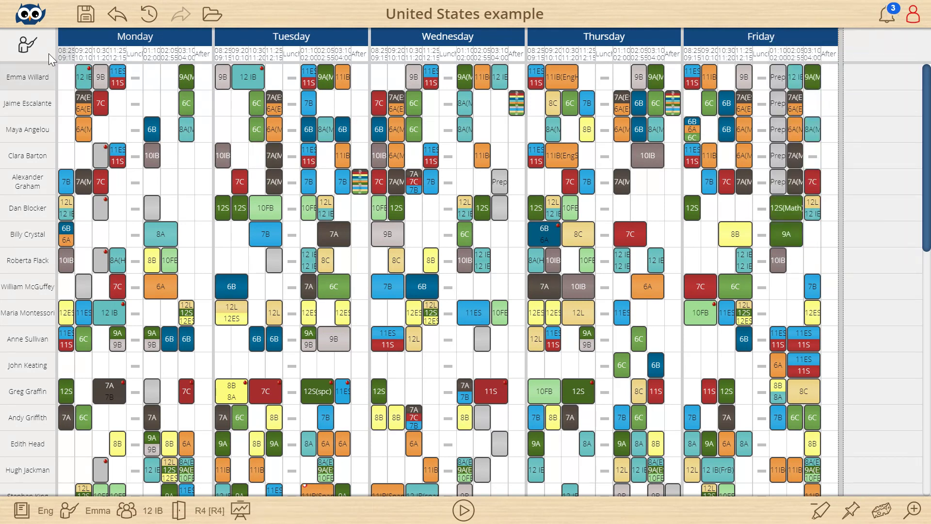
click(29, 46)
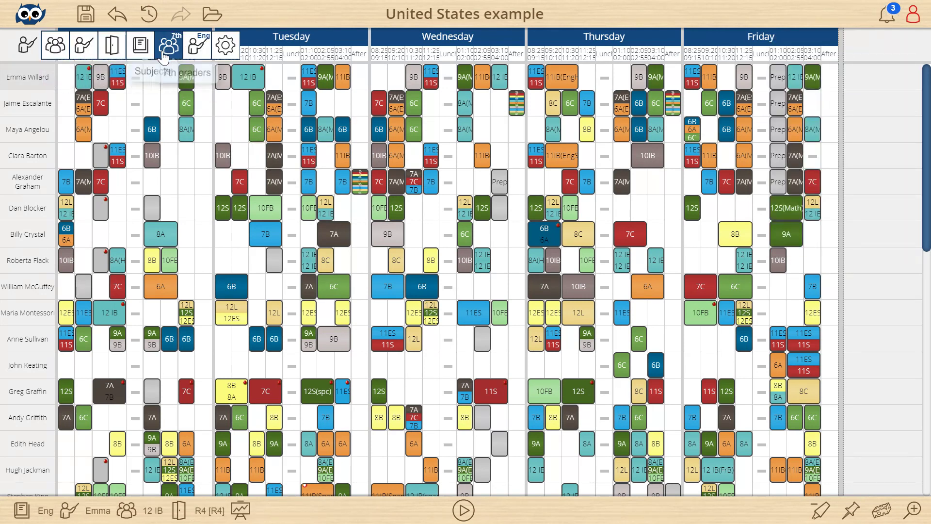
click(195, 50)
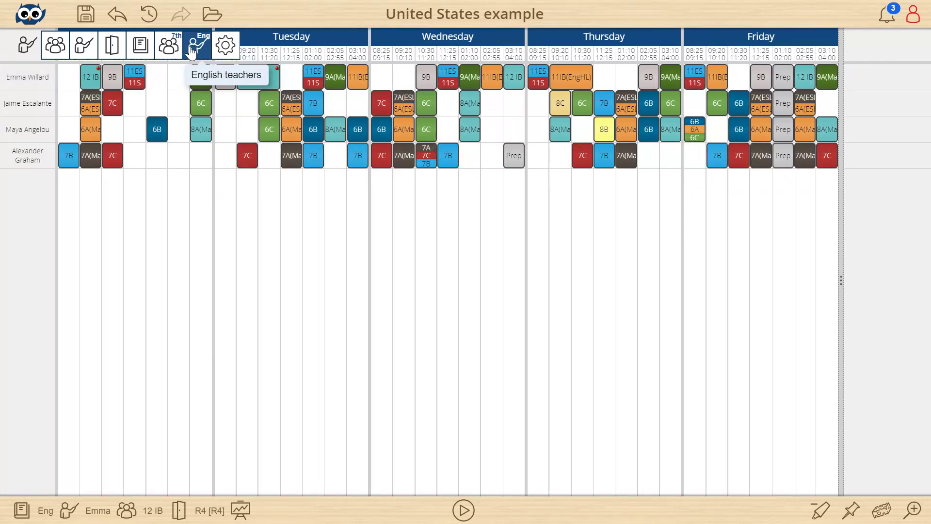
Step: Toggle the 7th graders timetable below on and off twice, leaving it hidden
click(170, 47)
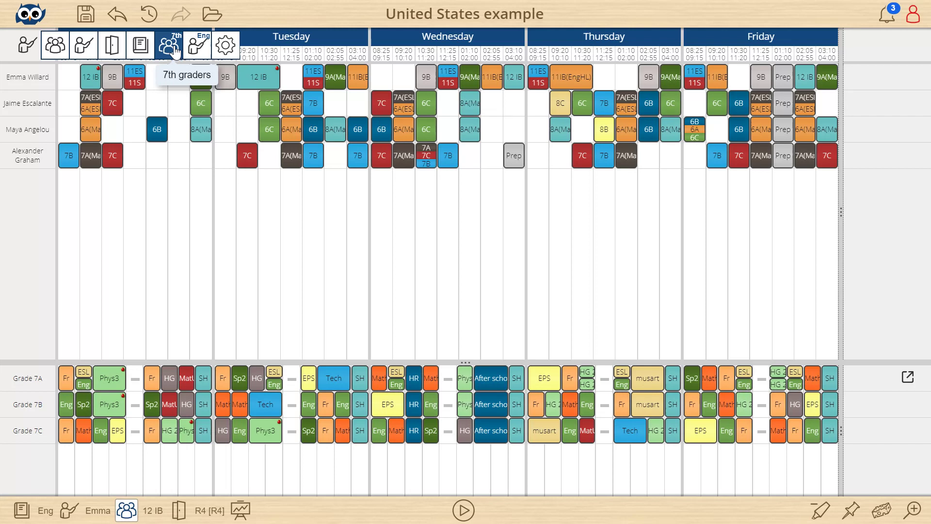
click(173, 50)
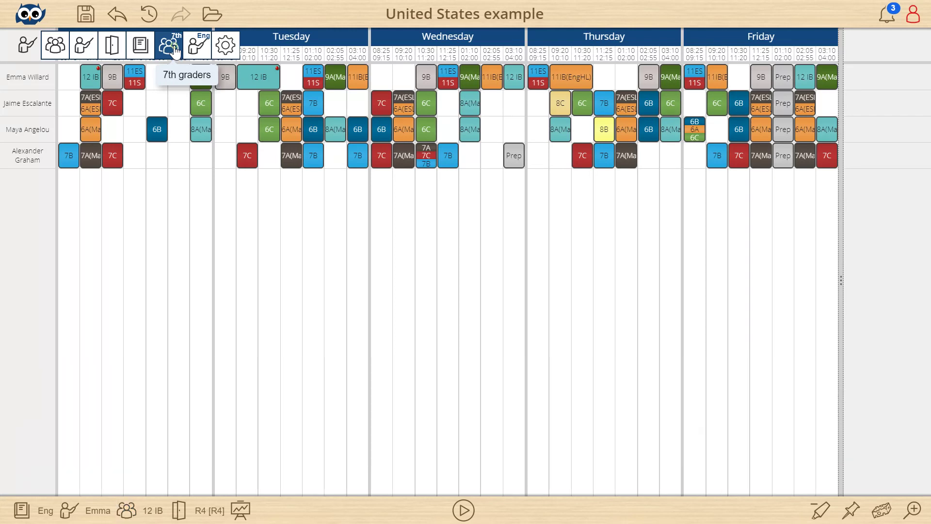
click(175, 50)
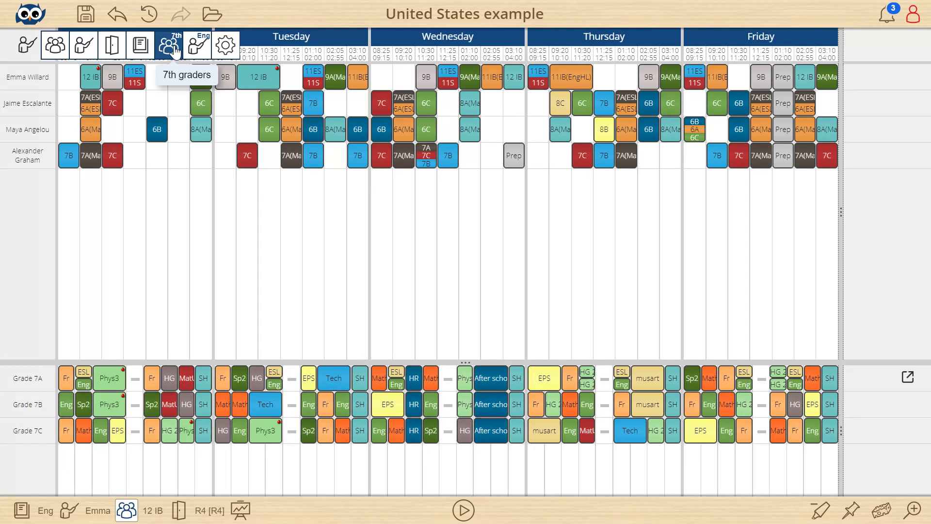
click(175, 50)
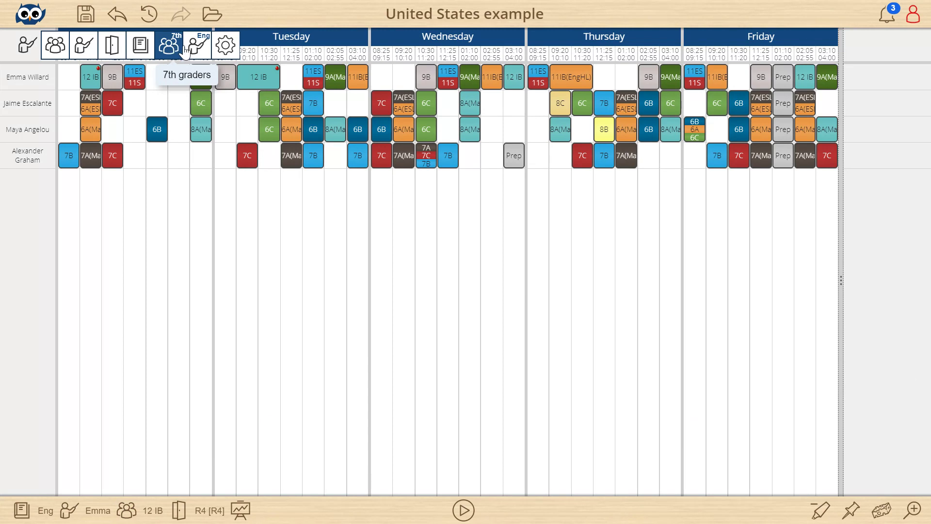
Step: Move English teachers above 7th graders in the view list, then back below
click(226, 45)
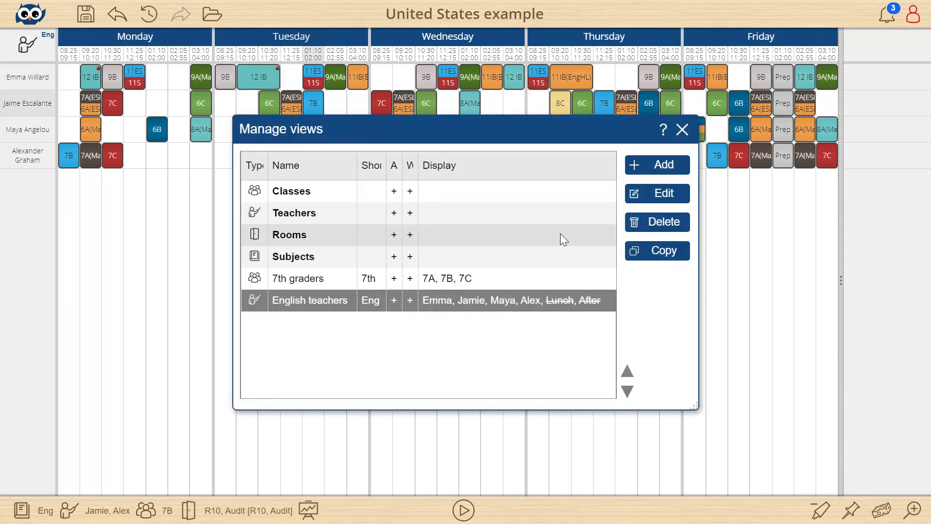
click(627, 373)
click(627, 393)
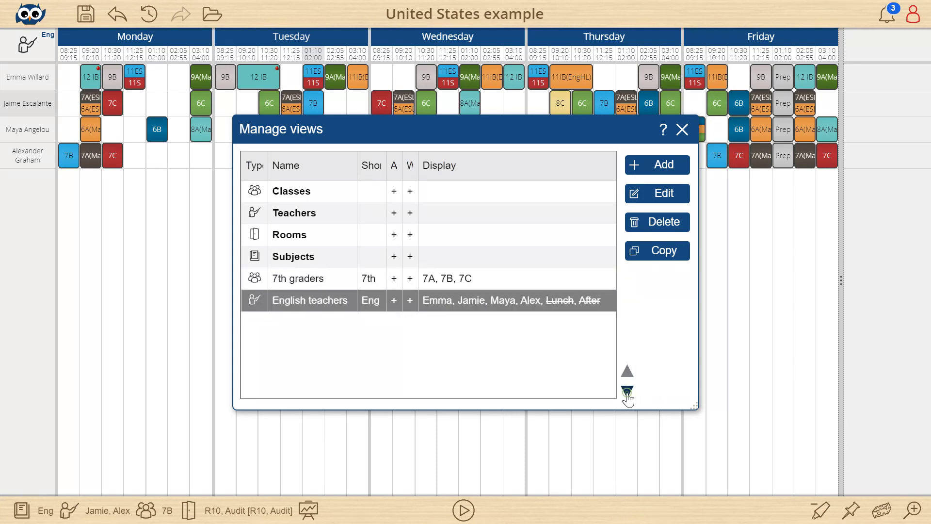
Step: Set the Rooms view's visibility to Hidden
click(435, 242)
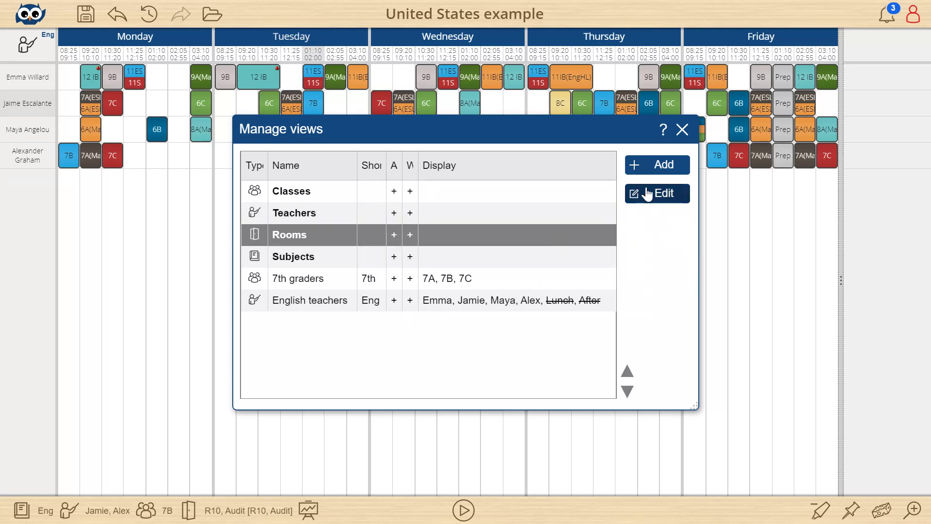
click(667, 193)
click(487, 232)
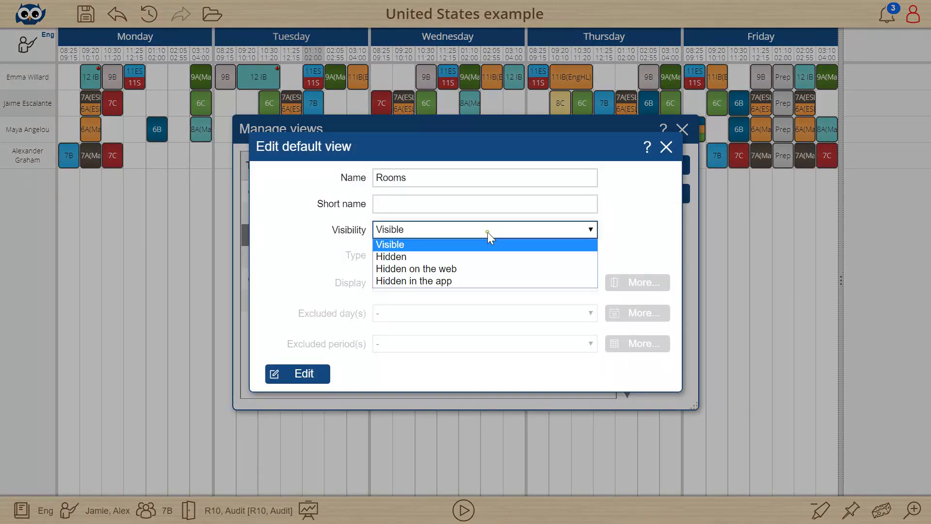
click(473, 261)
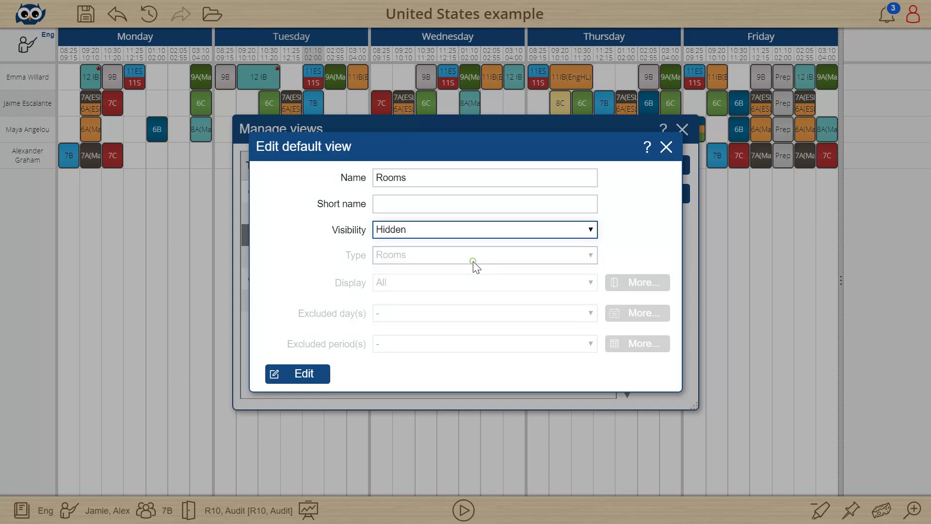
click(315, 377)
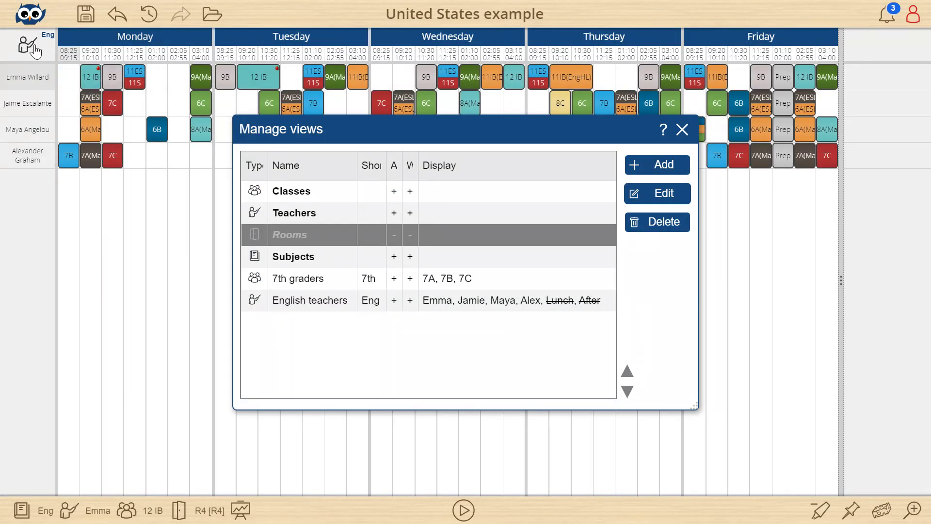
mouse_move(27, 45)
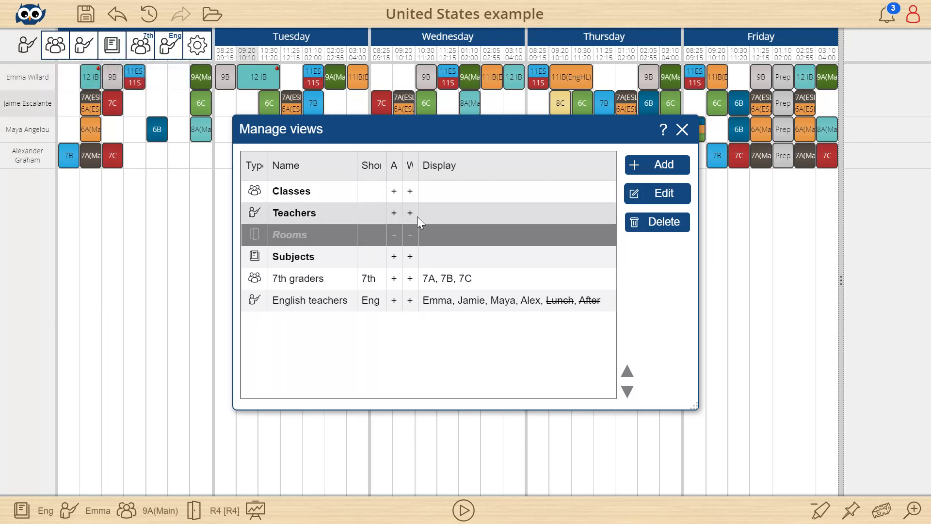
Step: Set the Subjects view's visibility to Hidden on the web
click(472, 254)
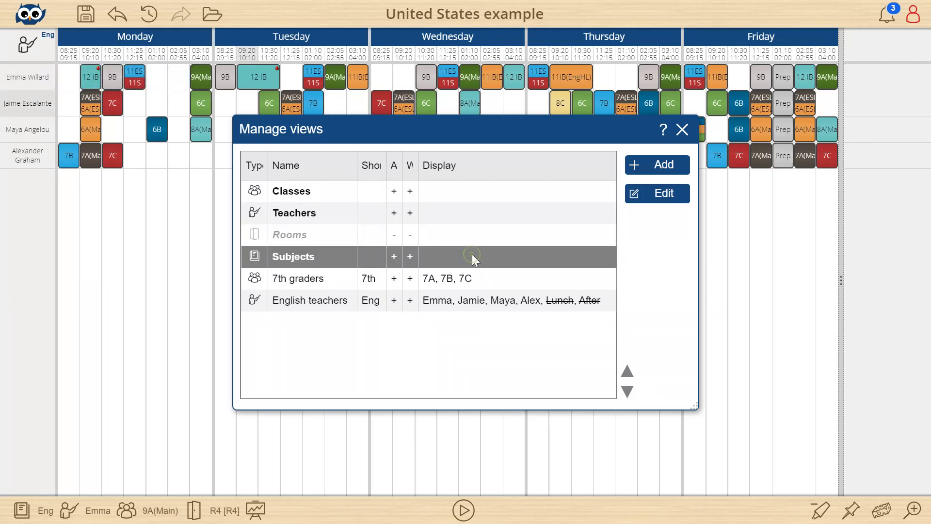
click(664, 193)
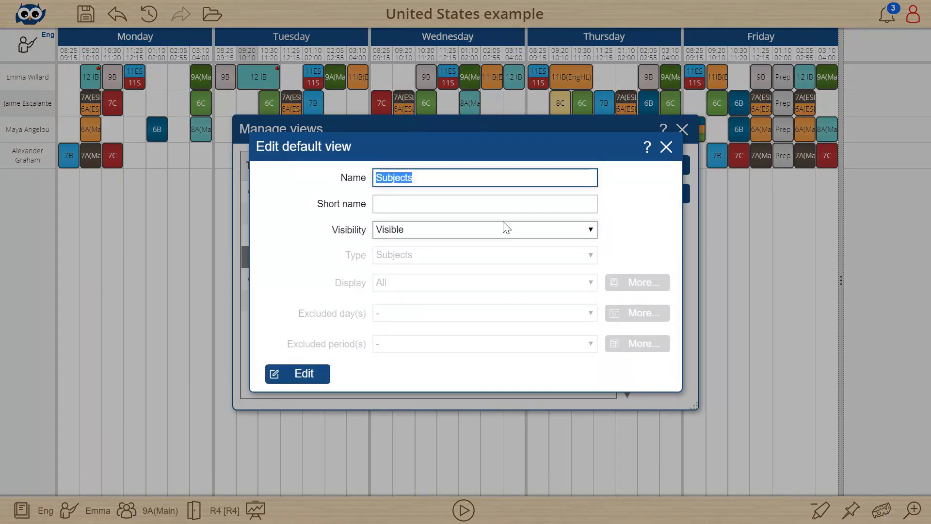
click(507, 228)
click(480, 270)
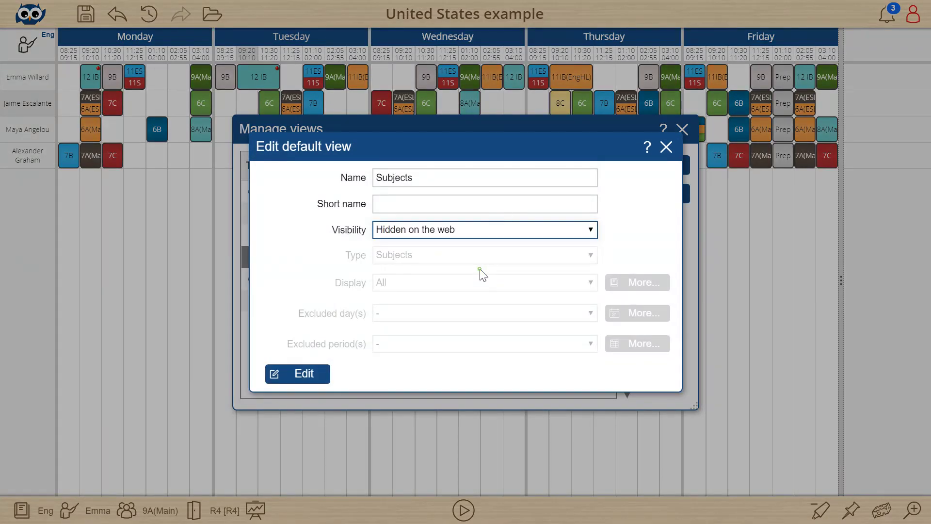
click(318, 373)
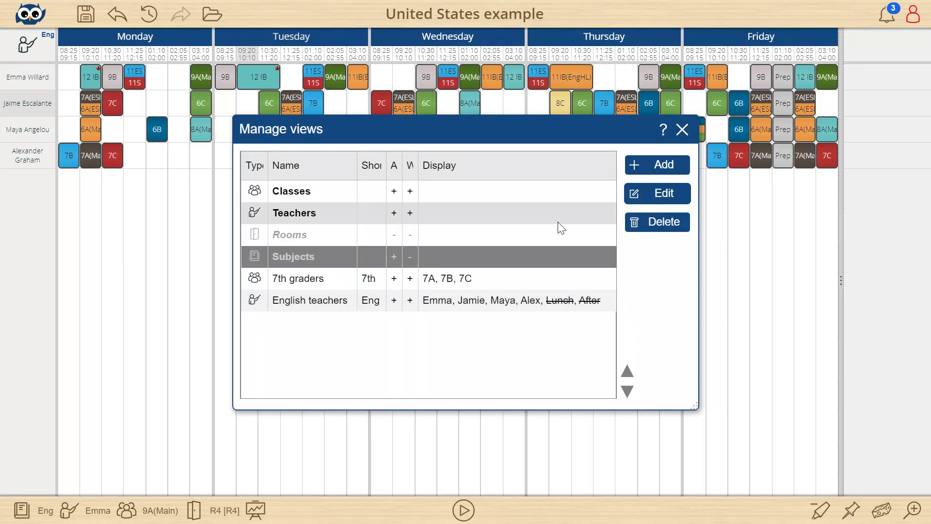
Step: Customize the English teachers cards to add the room name as card text
click(683, 131)
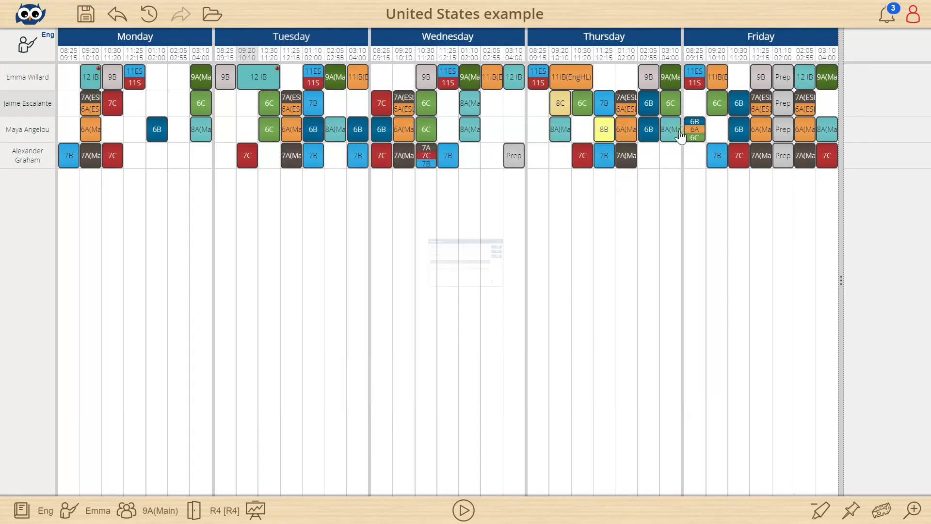
right_click(424, 80)
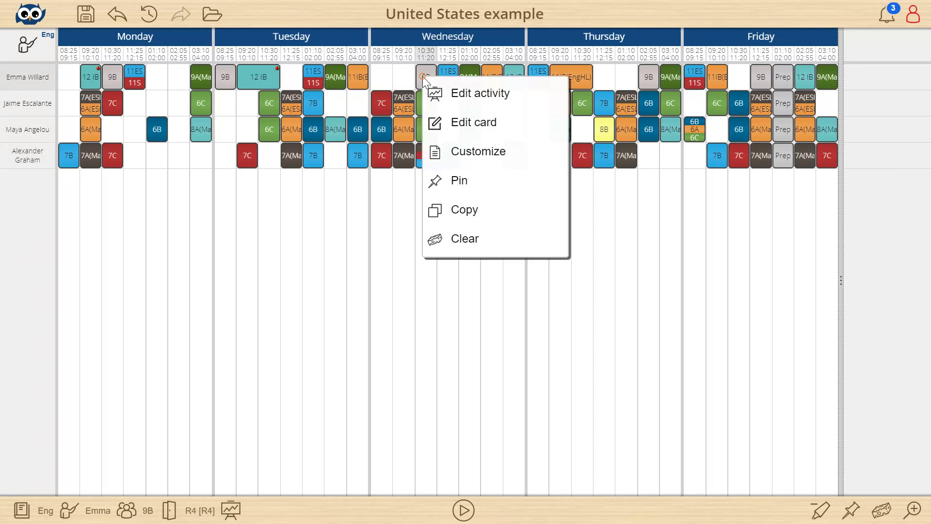
click(478, 151)
click(500, 188)
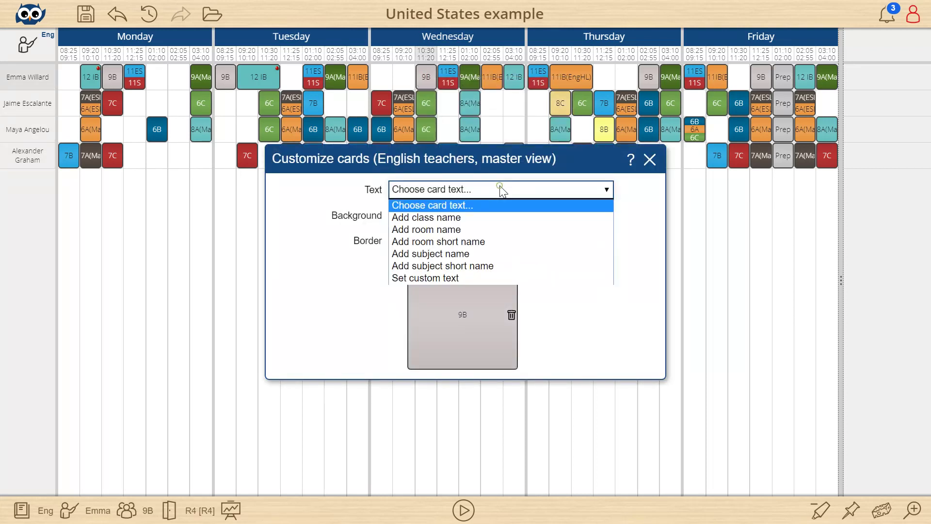
click(489, 240)
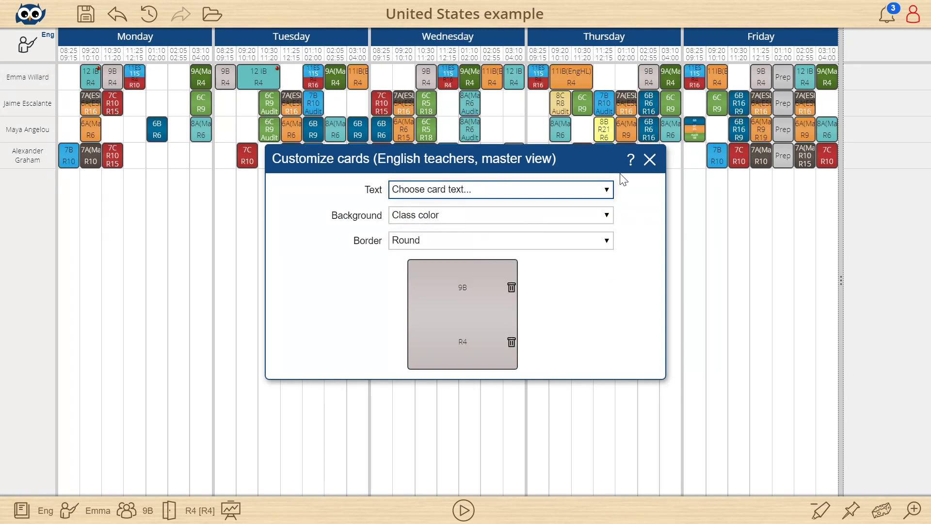
click(650, 160)
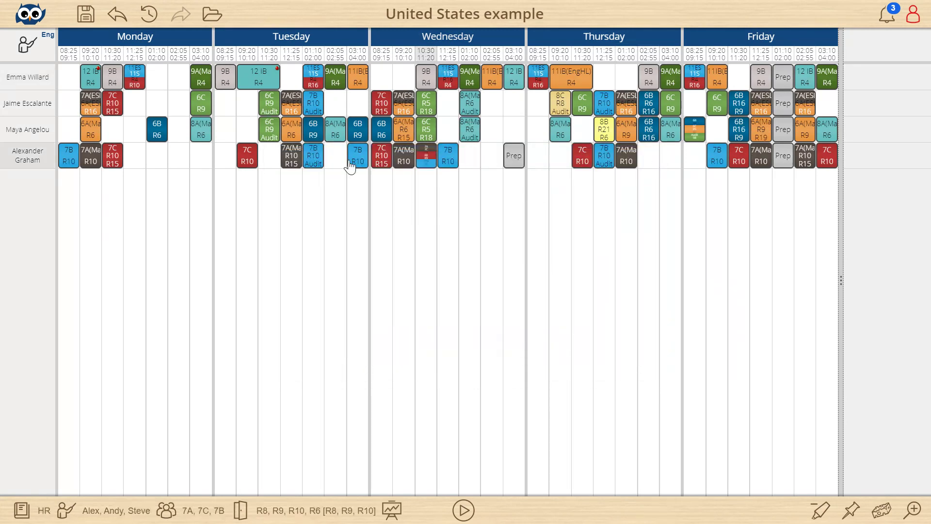
Step: Save the timetable and publish it to the web from the Share settings
click(87, 16)
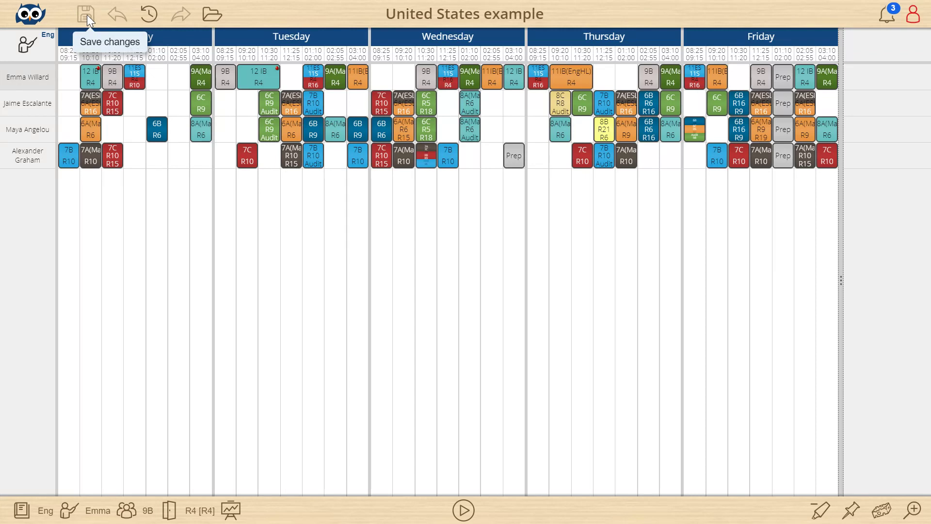
click(35, 22)
mouse_move(58, 215)
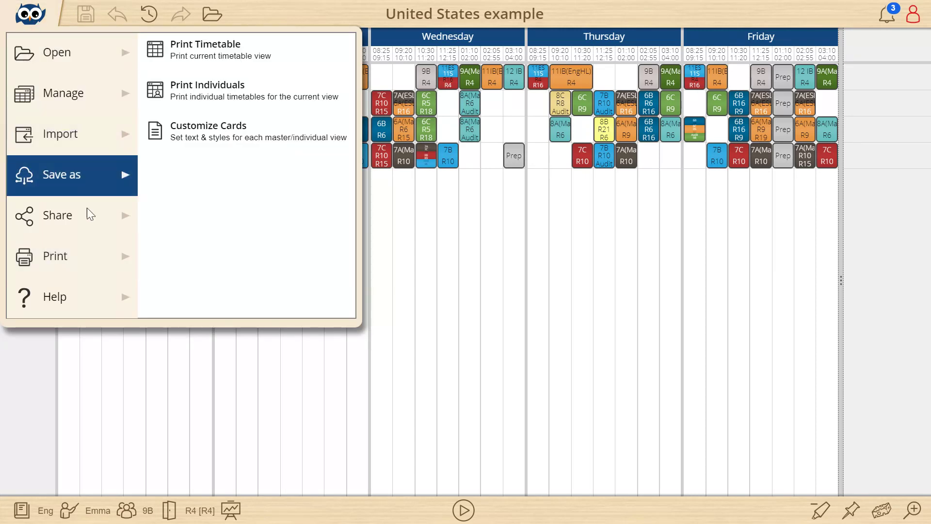
click(254, 95)
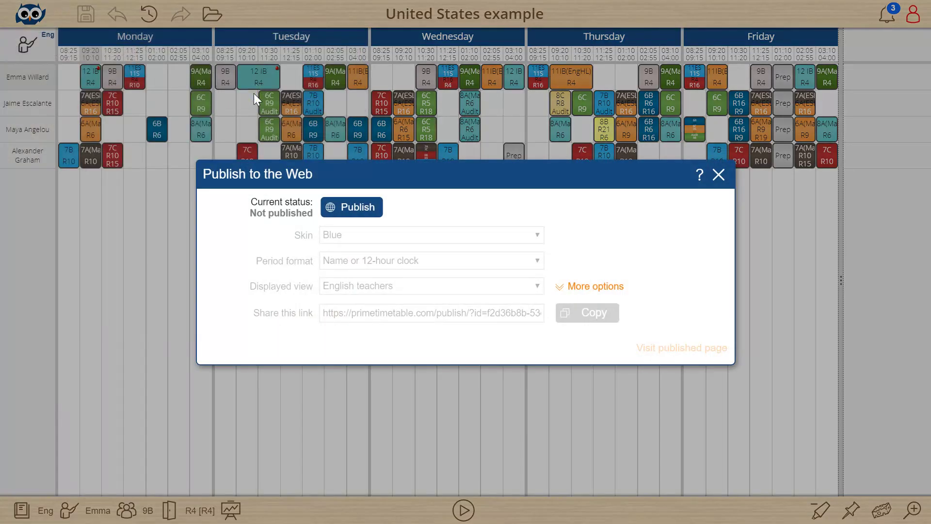
click(369, 212)
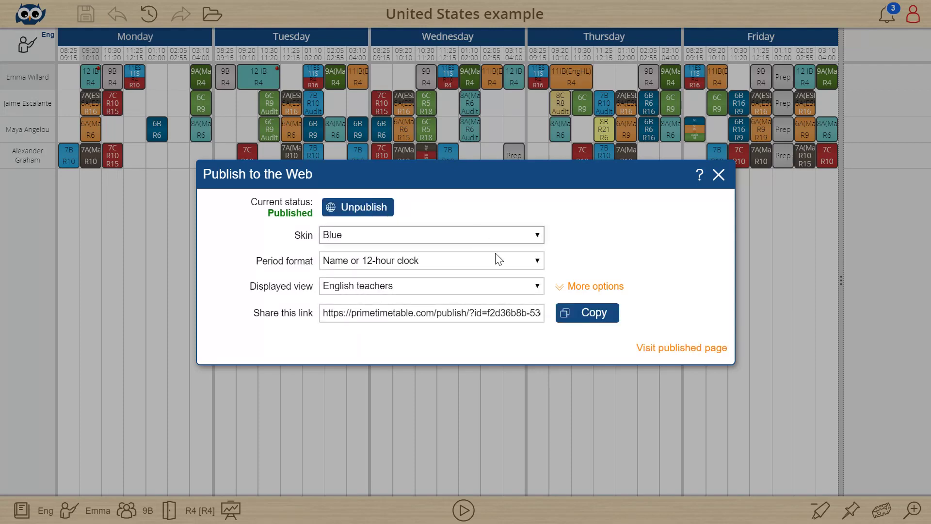
Step: Keep English teachers as the published view and copy the shareable link
click(516, 287)
click(516, 288)
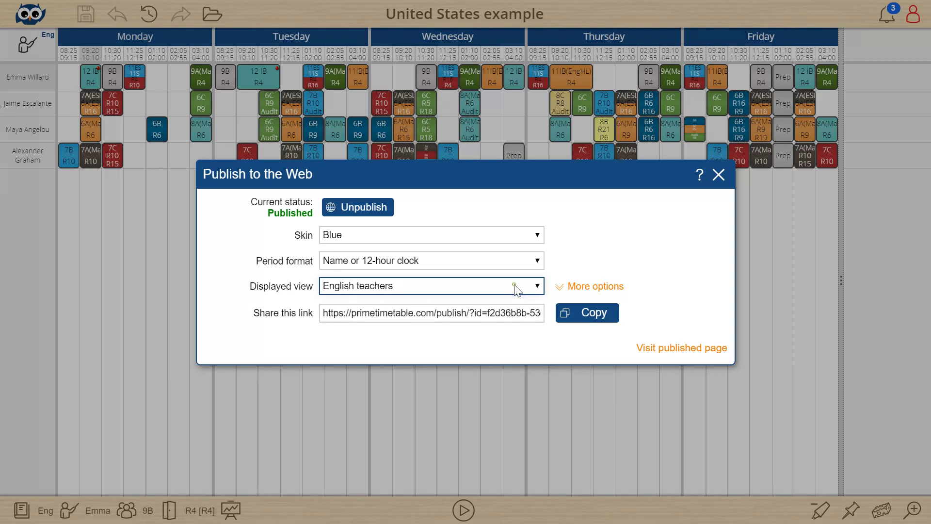
click(595, 317)
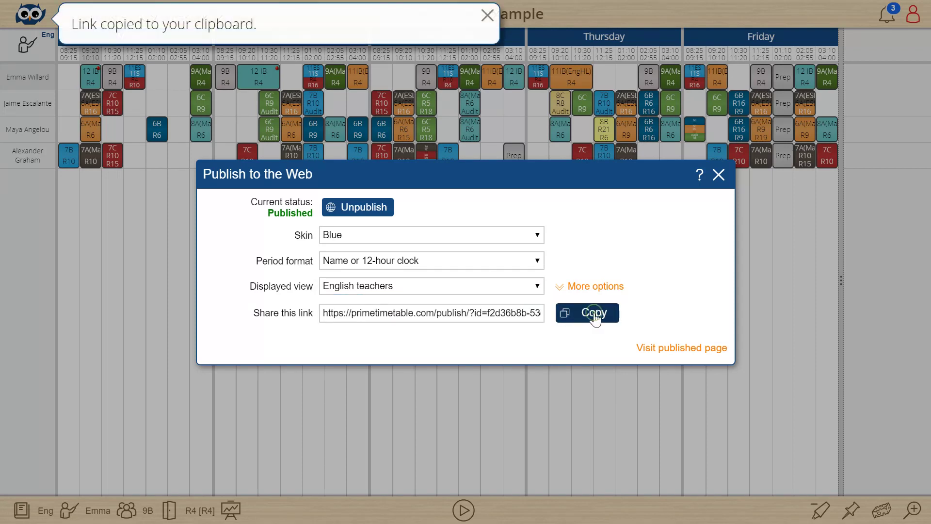